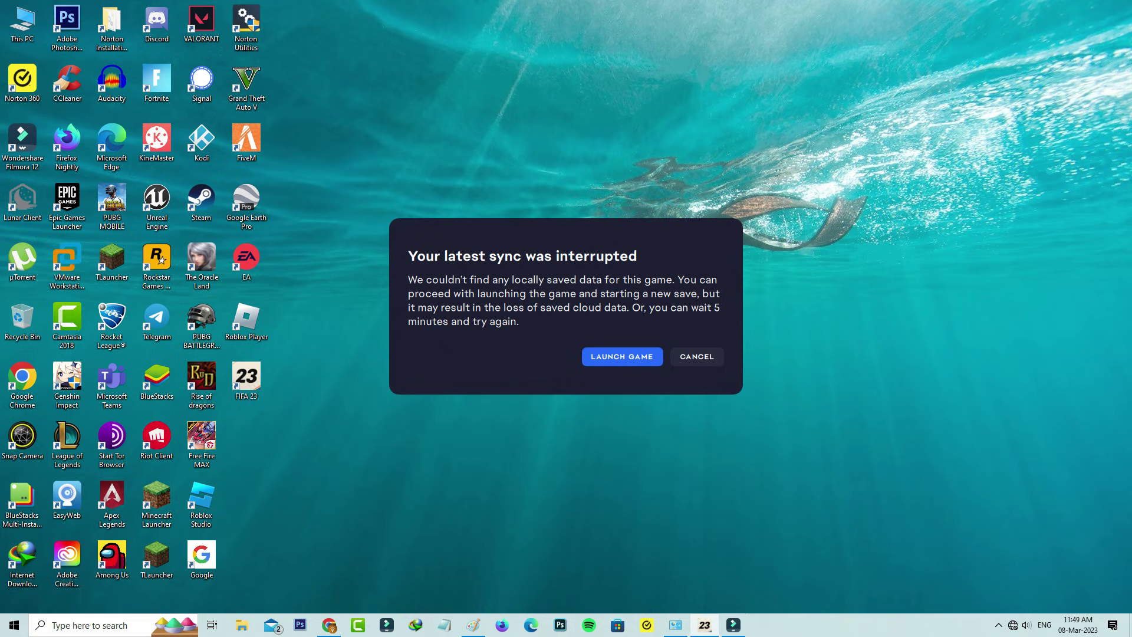
Step: Quit the EA app that is running in the background
{"action": "left_click", "coordinate": [998, 625]}
{"action": "right_click", "coordinate": [977, 603]}
{"action": "left_click", "coordinate": [983, 576]}
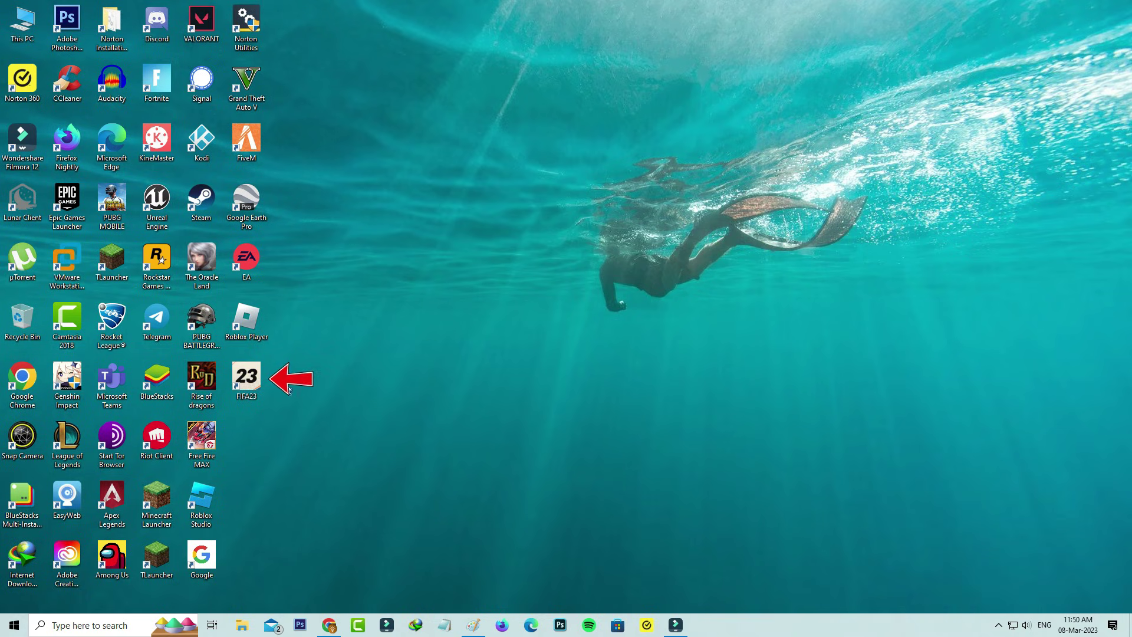
Step: Go to the FIFA23 shortcut's file location and open the EAAntiCheat folder inside __Installer
{"action": "right_click", "coordinate": [252, 387]}
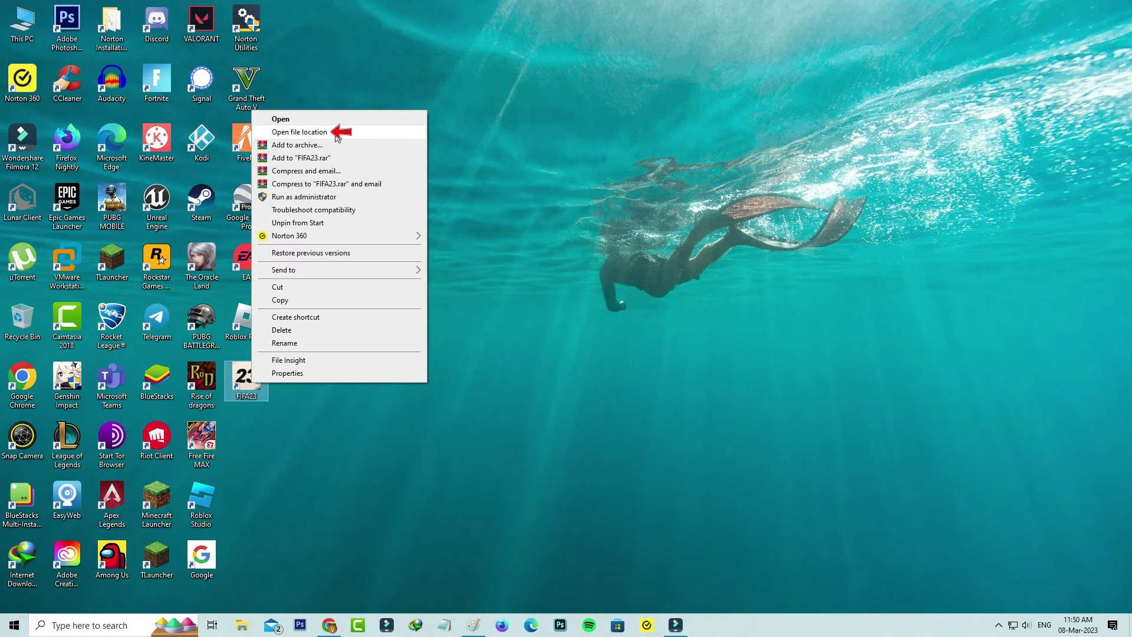
{"action": "left_click", "coordinate": [299, 132]}
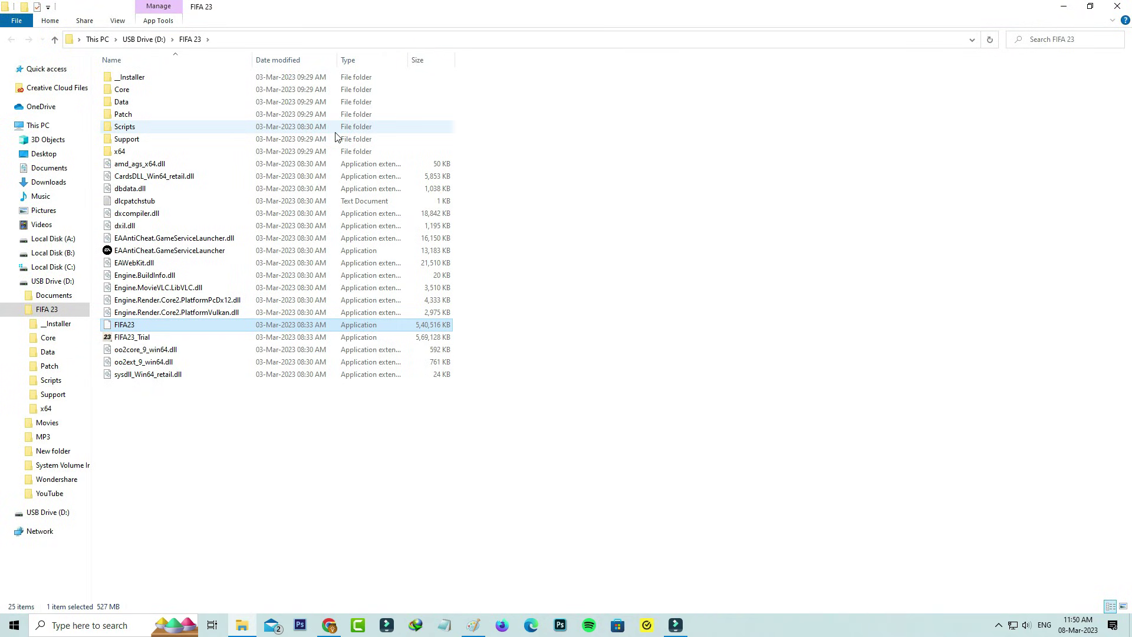
{"action": "left_click", "coordinate": [333, 81]}
{"action": "double_click", "coordinate": [333, 81]}
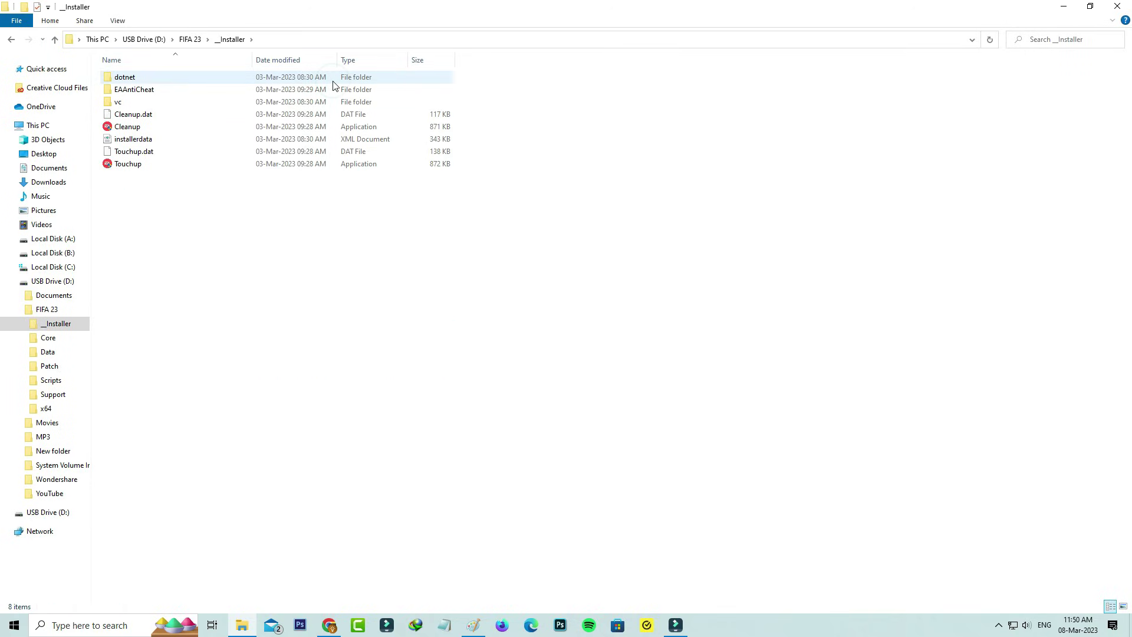
{"action": "left_click", "coordinate": [373, 128]}
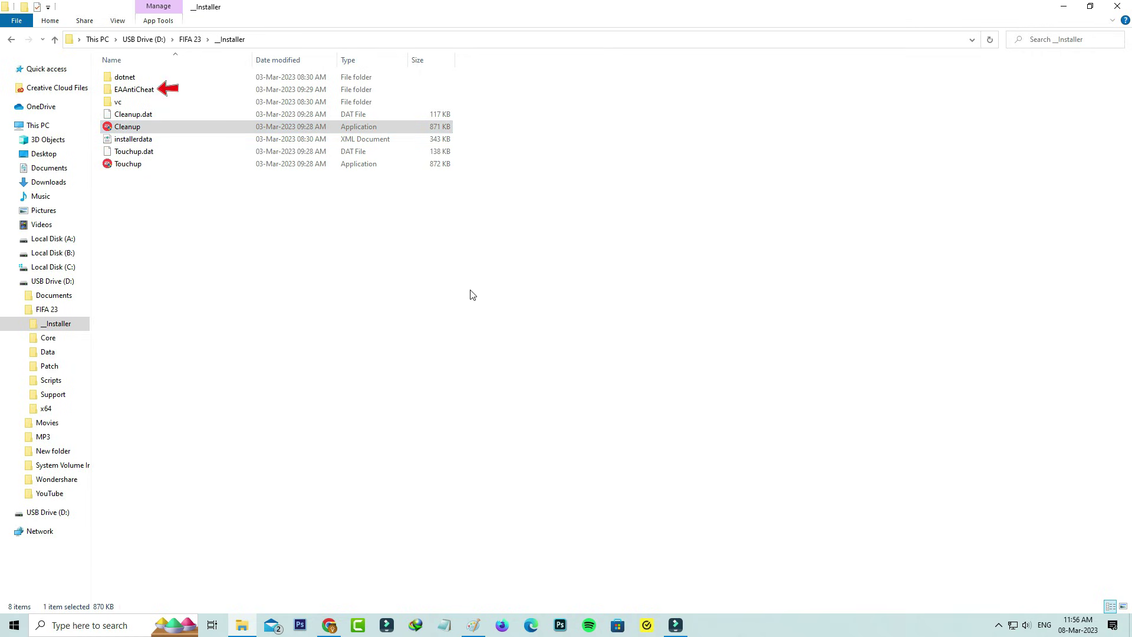
{"action": "left_click", "coordinate": [353, 89]}
{"action": "double_click", "coordinate": [353, 89]}
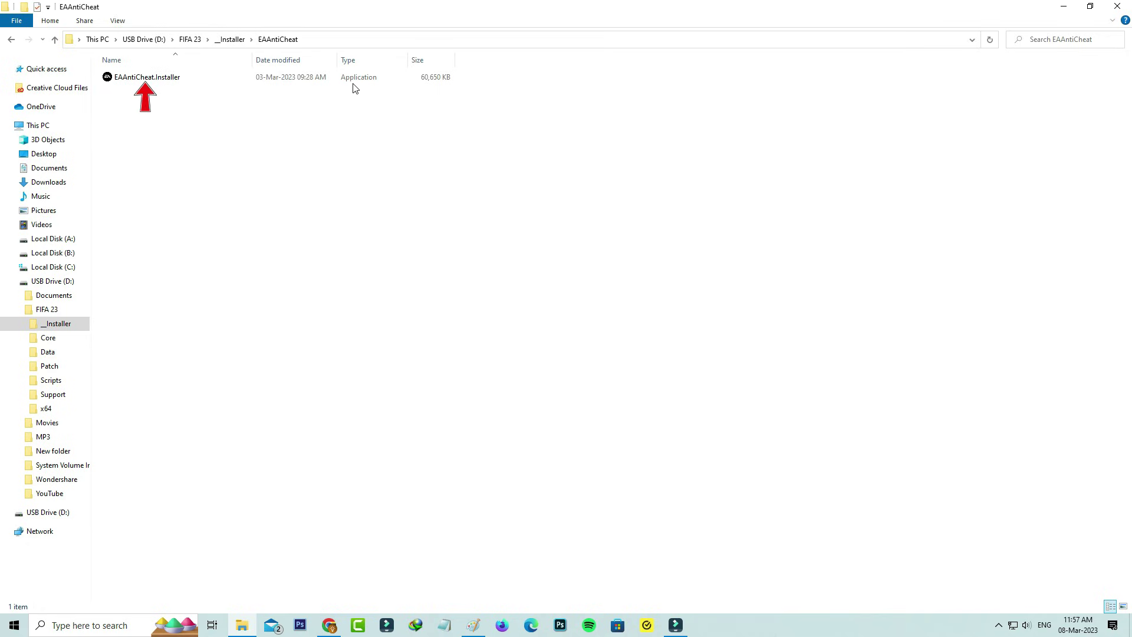
Step: Run EAAntiCheat.Installer, update the anti-cheat for FIFA 23, and return to the desktop
{"action": "double_click", "coordinate": [357, 80]}
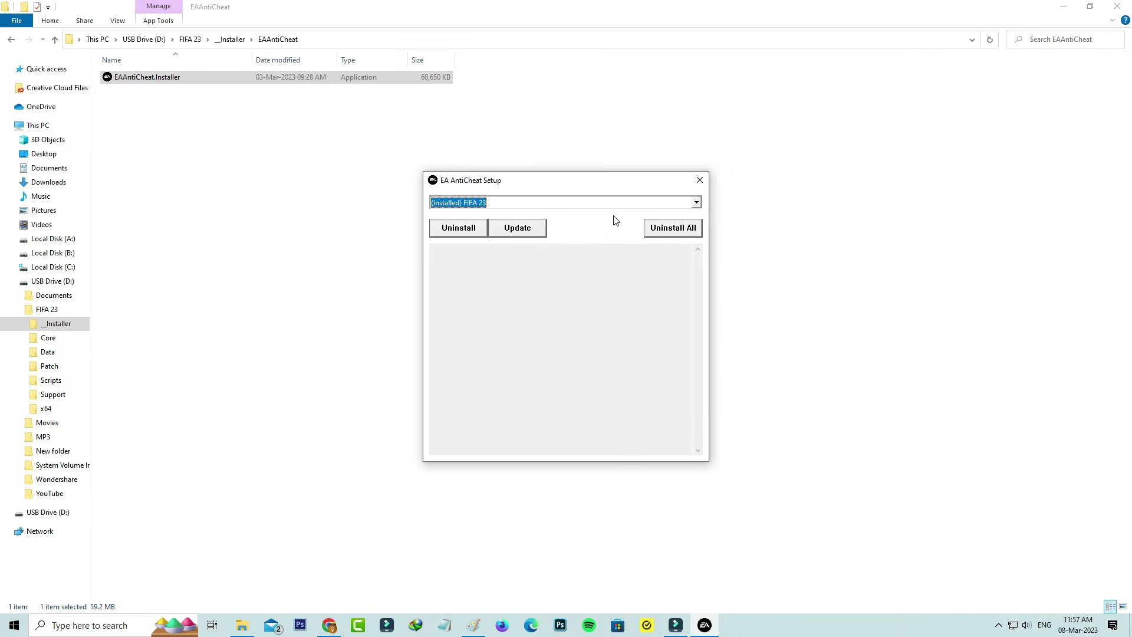
{"action": "left_click", "coordinate": [542, 235]}
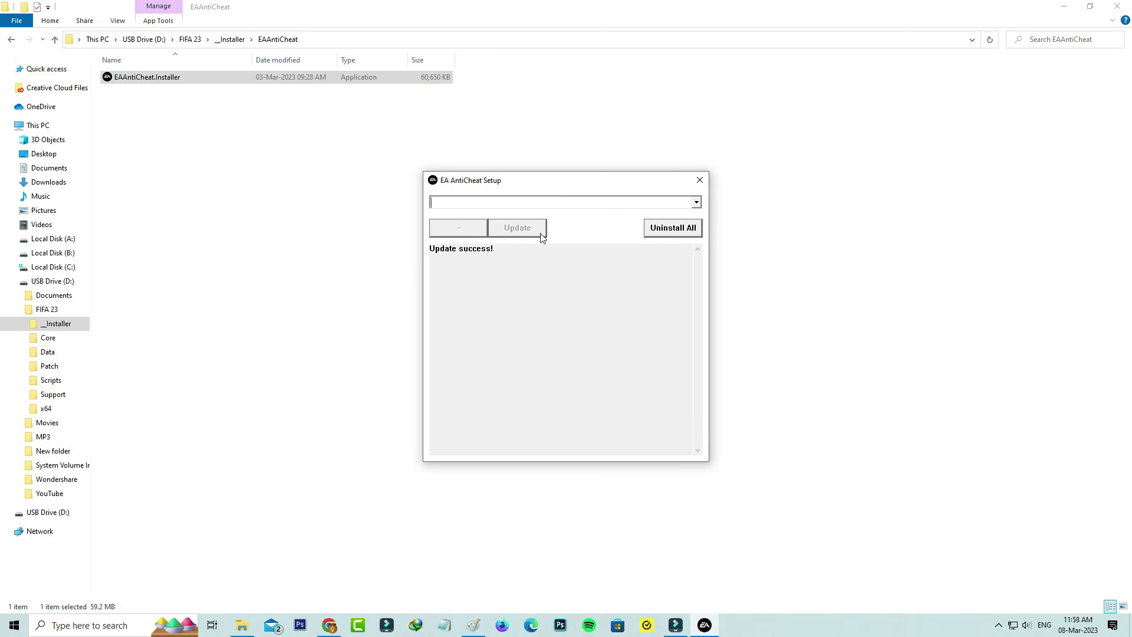
{"action": "left_click", "coordinate": [700, 179]}
{"action": "key", "text": "super+d"}
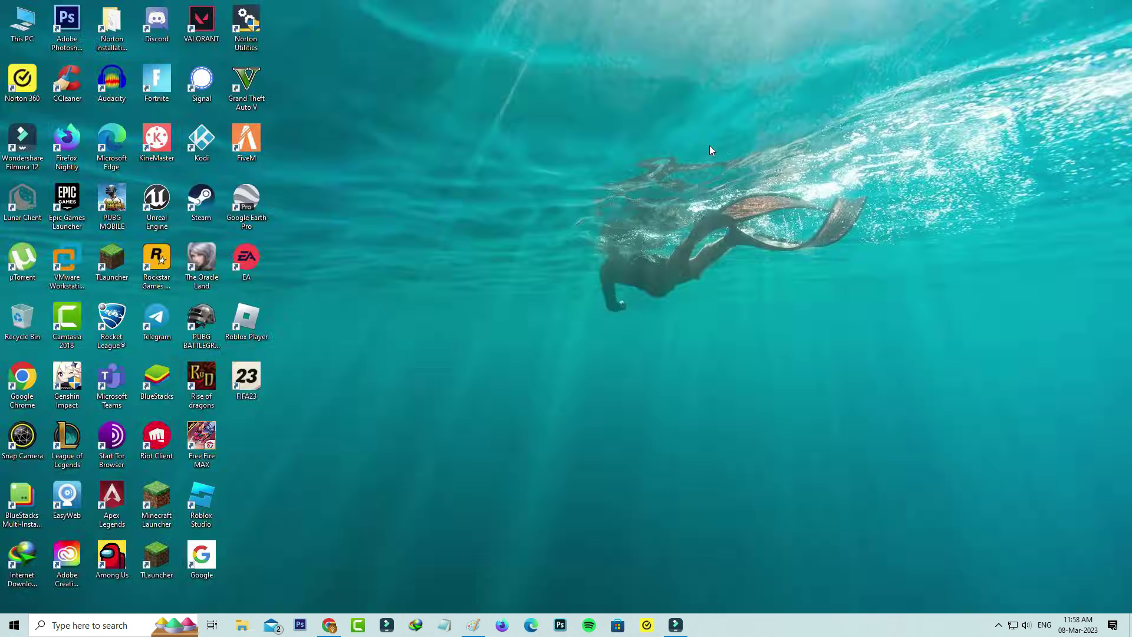
Step: Open the folder C:\Program Files\Electronic Arts\EA Desktop\EA Desktop
{"action": "key", "text": "Return"}
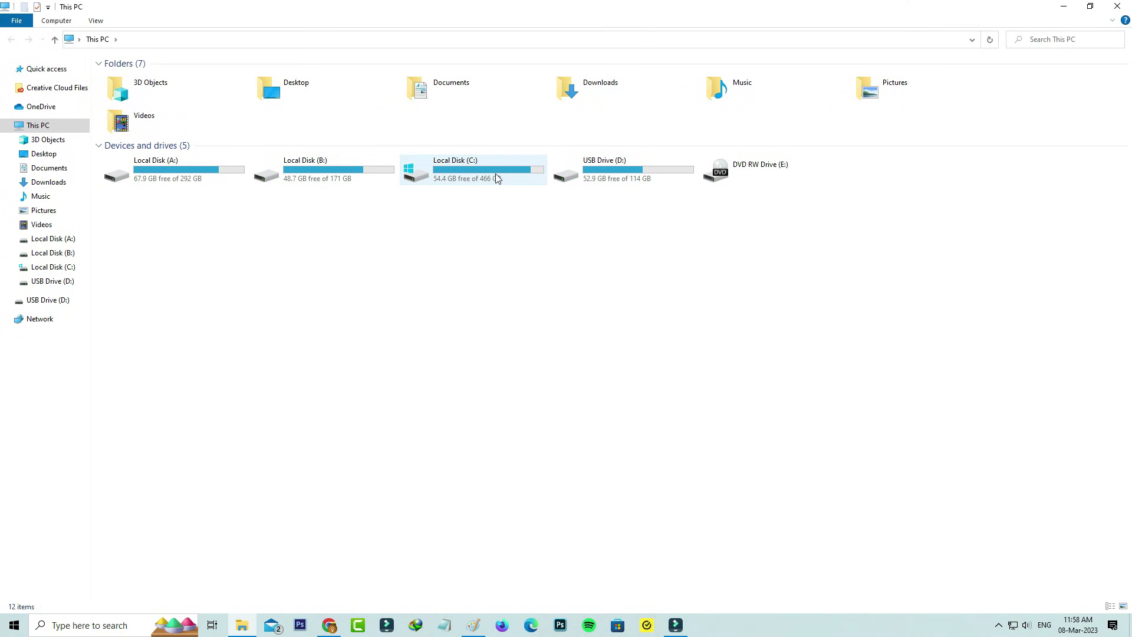
{"action": "double_click", "coordinate": [495, 177]}
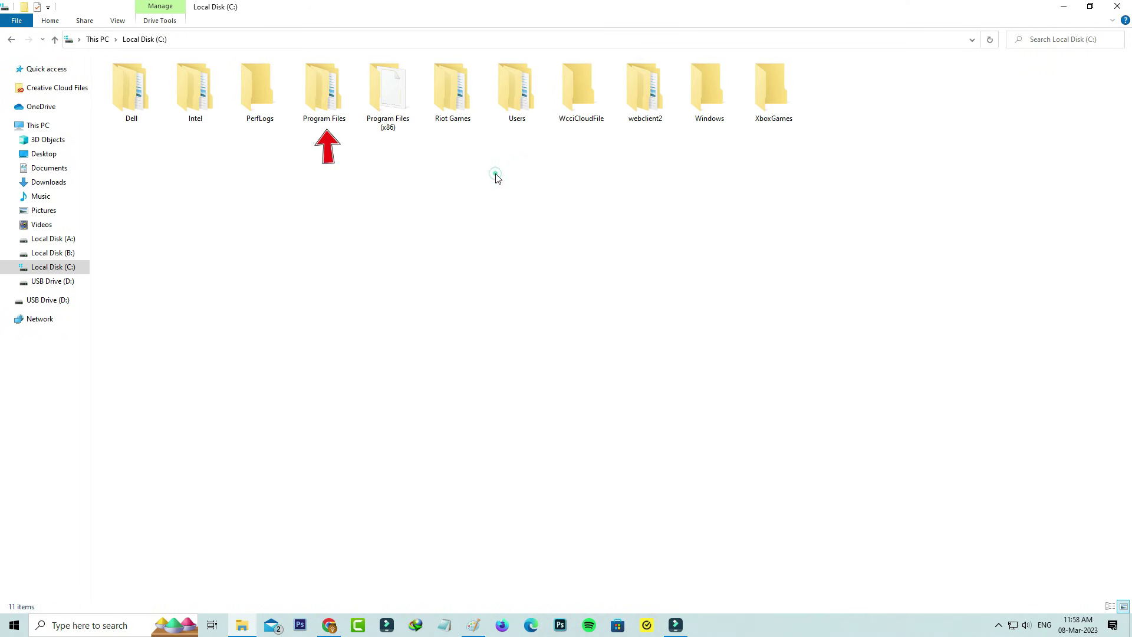
{"action": "double_click", "coordinate": [339, 101]}
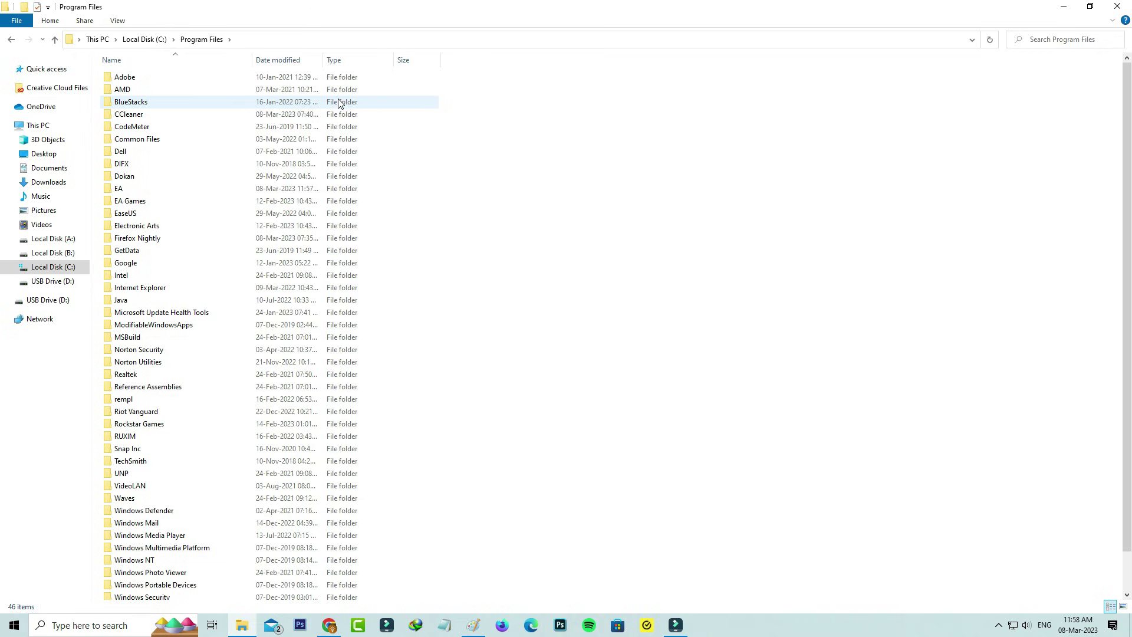
{"action": "left_click", "coordinate": [299, 227]}
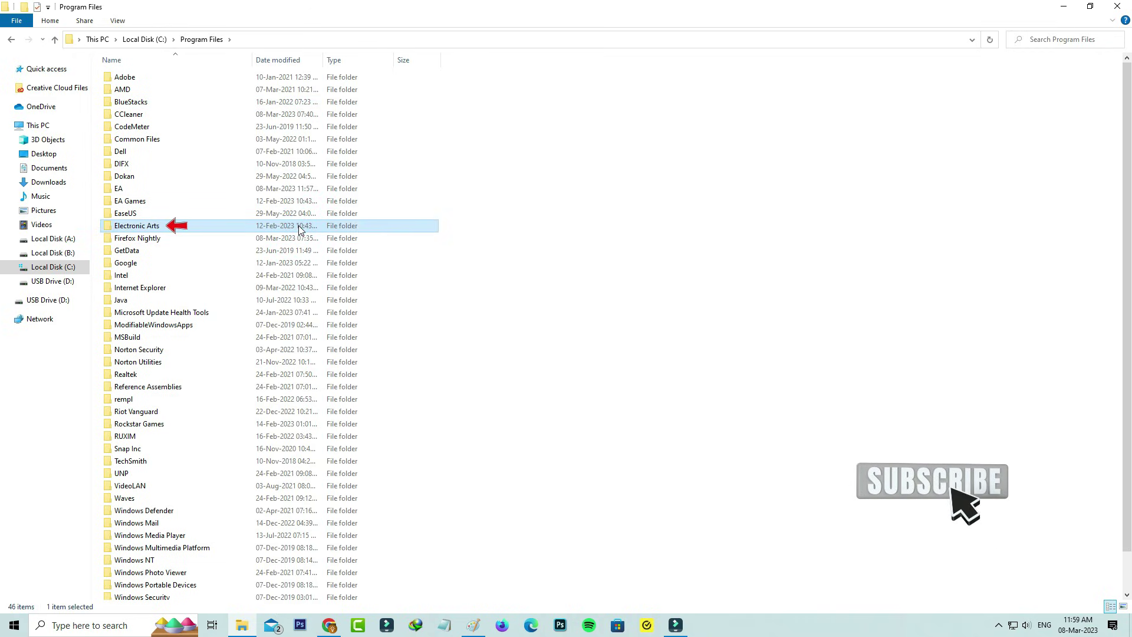
{"action": "double_click", "coordinate": [298, 227]}
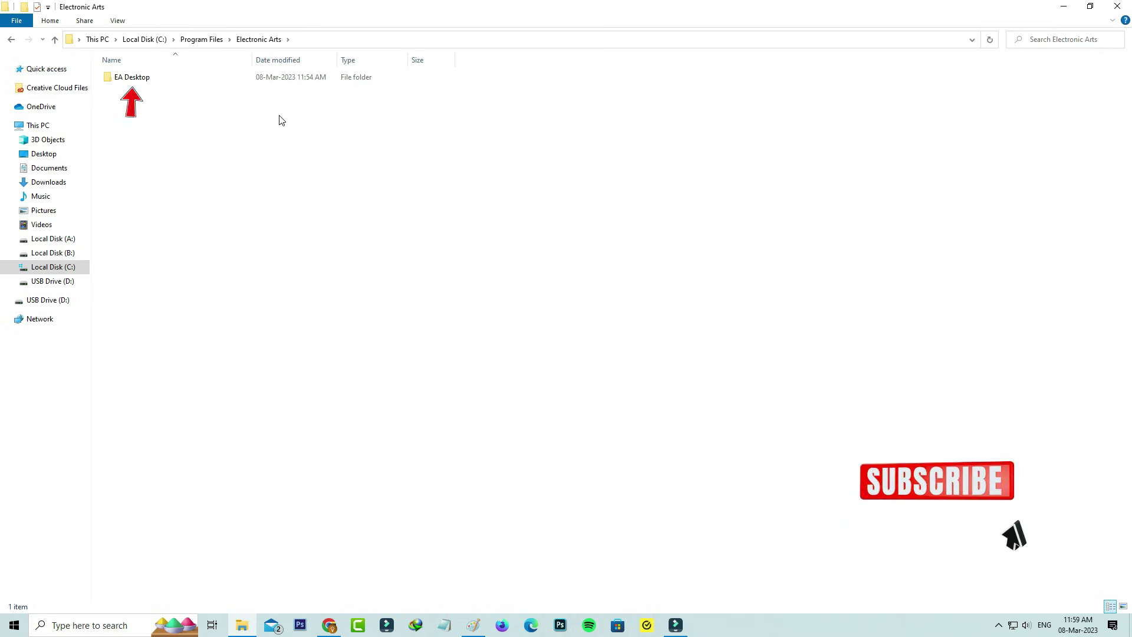
{"action": "left_click", "coordinate": [274, 83]}
{"action": "double_click", "coordinate": [273, 82]}
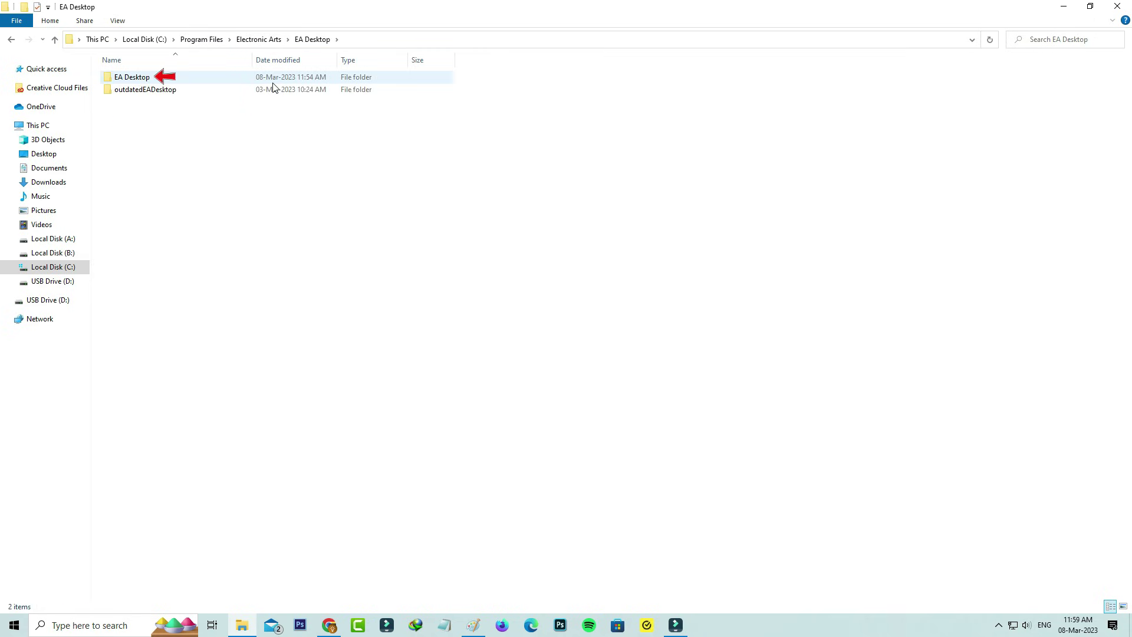
{"action": "double_click", "coordinate": [273, 83]}
Step: Turn off "Run this program as an administrator" in the EADesktop application's compatibility settings and apply the change
{"action": "left_click", "coordinate": [282, 473]}
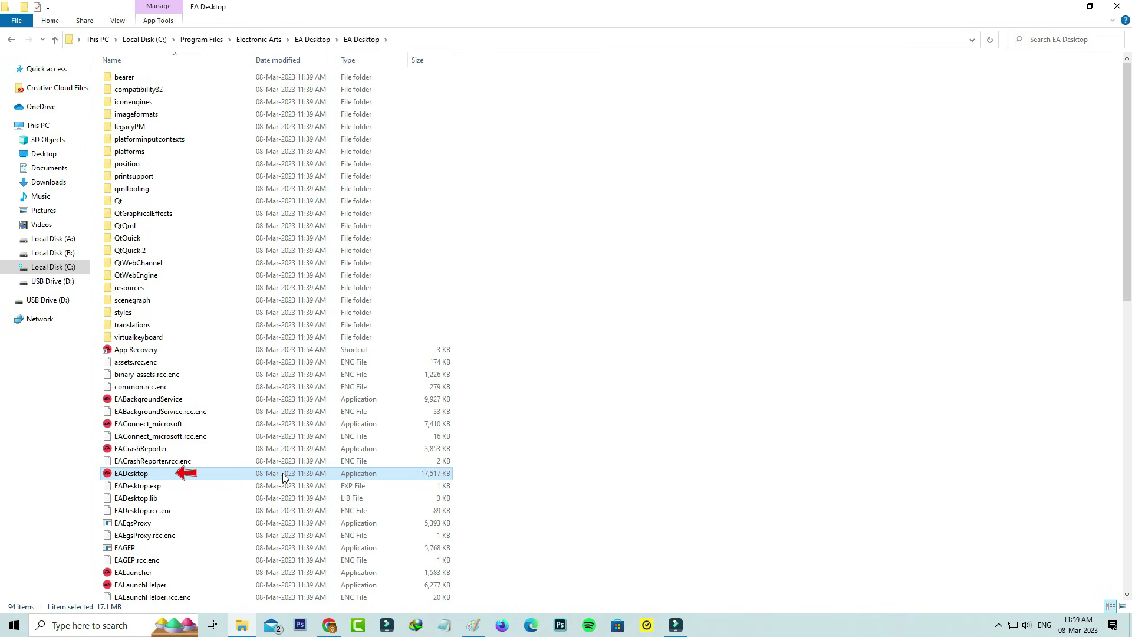
{"action": "right_click", "coordinate": [282, 473]}
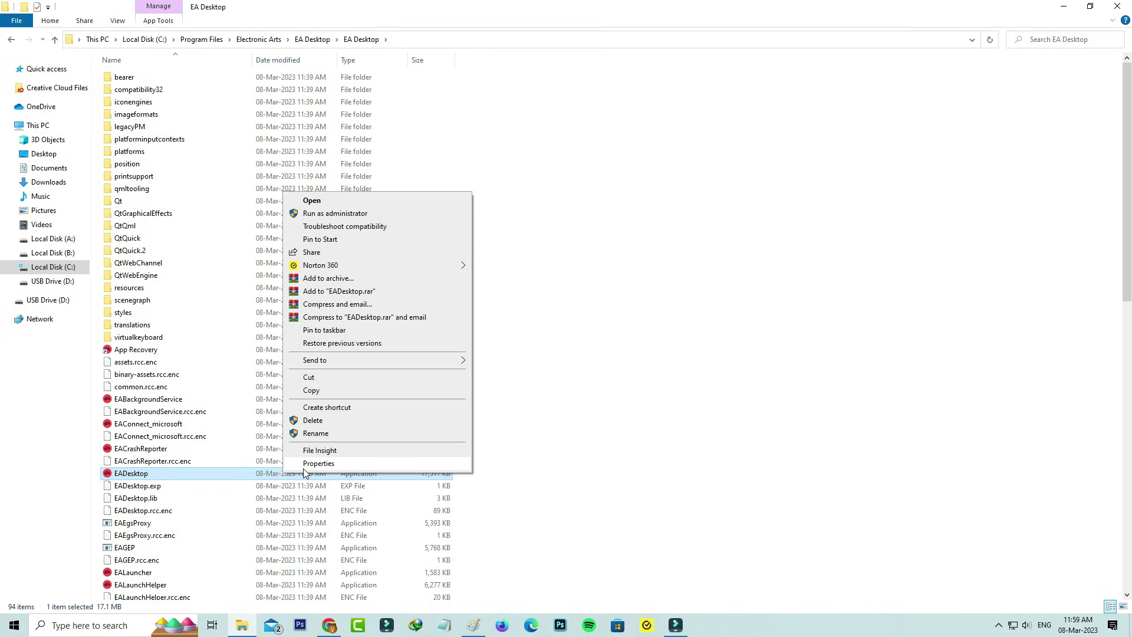
{"action": "left_click", "coordinate": [308, 464]}
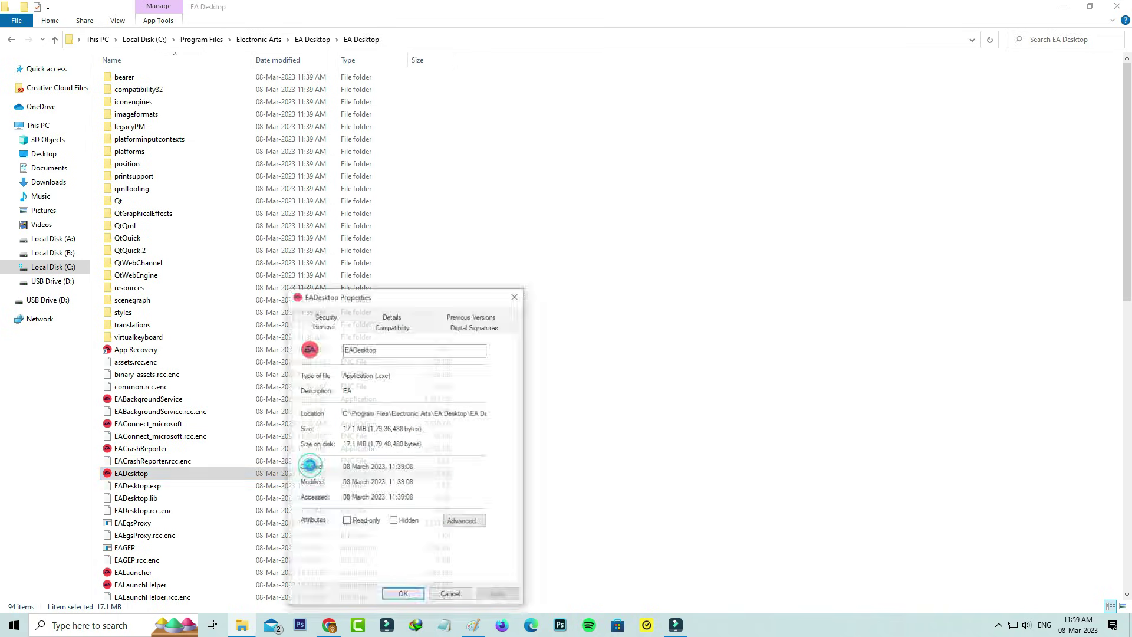
{"action": "left_click", "coordinate": [391, 329]}
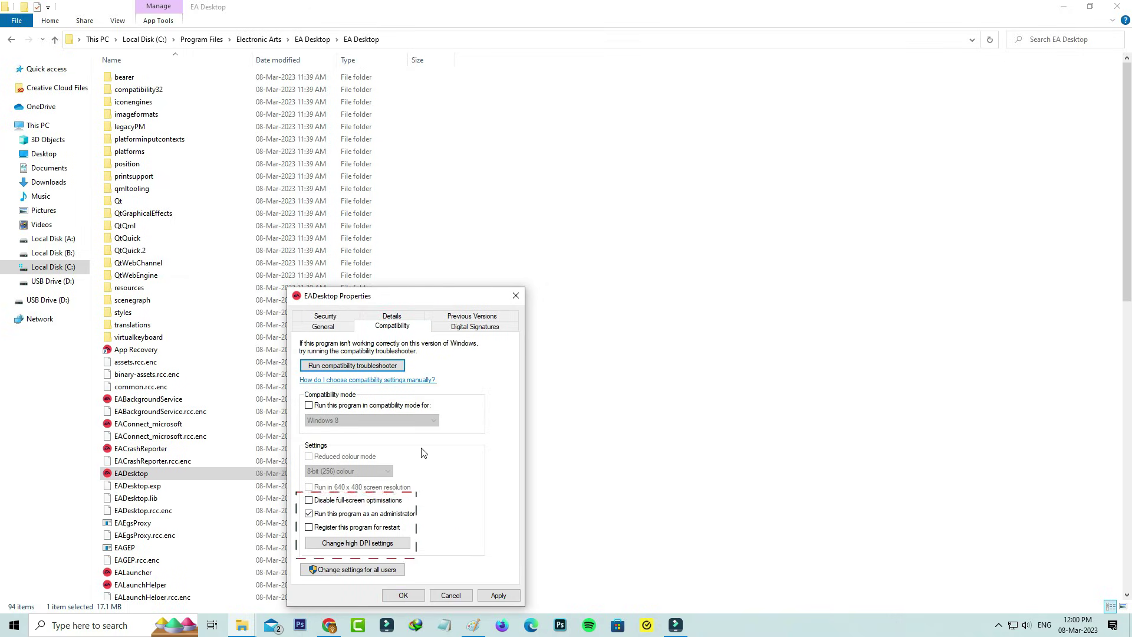
{"action": "left_click", "coordinate": [404, 515]}
{"action": "left_click", "coordinate": [496, 592]}
{"action": "left_click", "coordinate": [424, 596]}
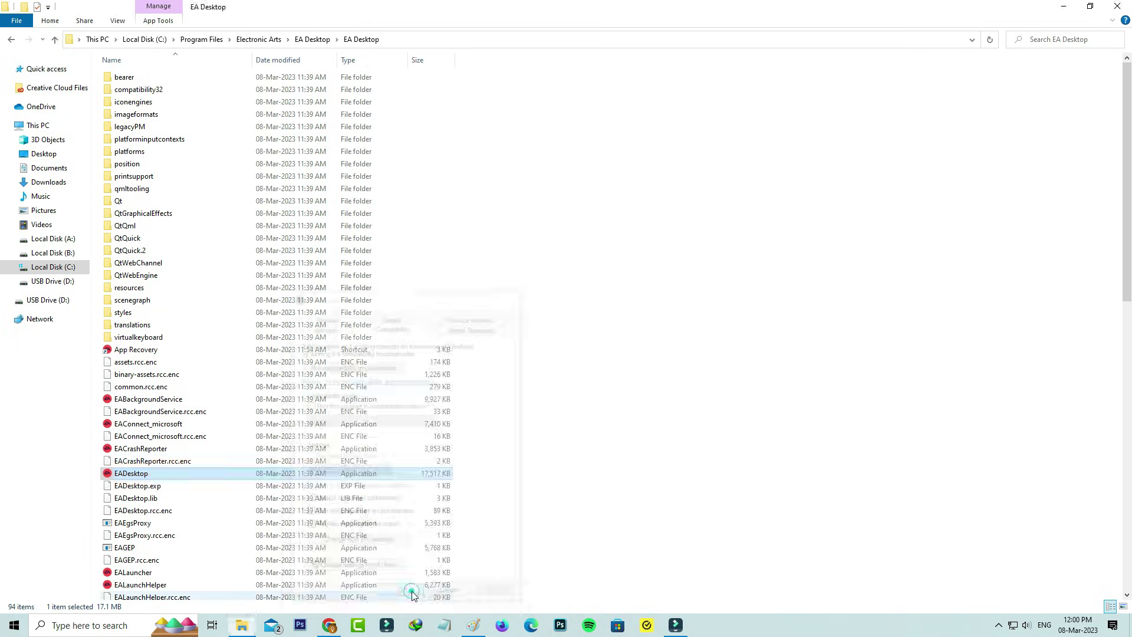
Step: Check the EALauncher application's compatibility settings for enabled options, including running as an administrator, and close its properties
{"action": "left_click", "coordinate": [349, 573]}
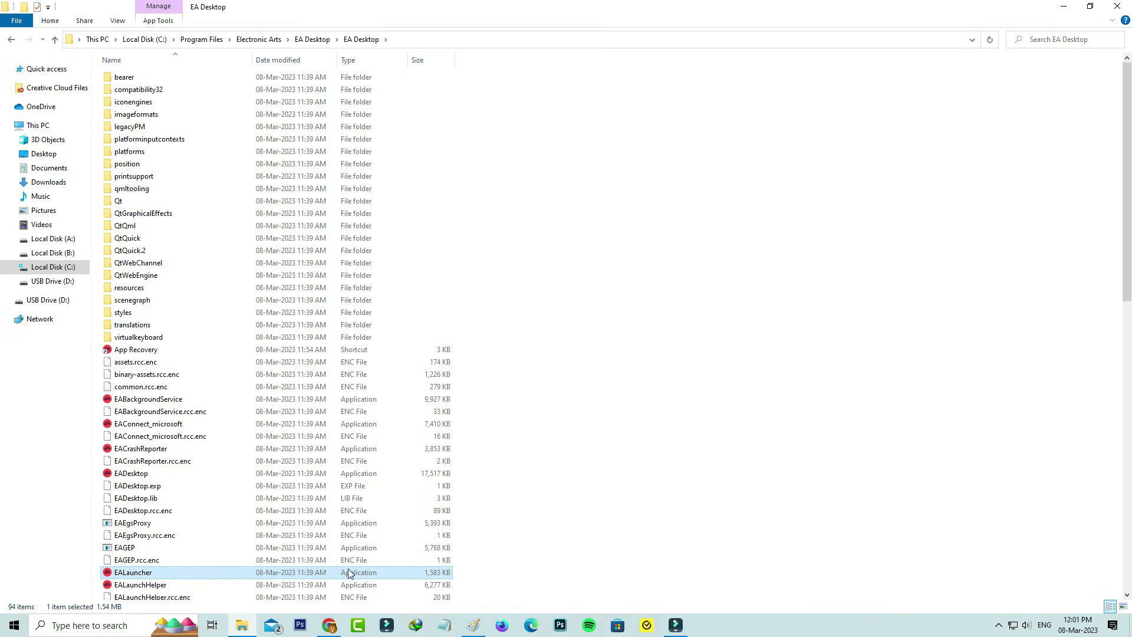
{"action": "right_click", "coordinate": [349, 573]}
{"action": "left_click", "coordinate": [371, 559]}
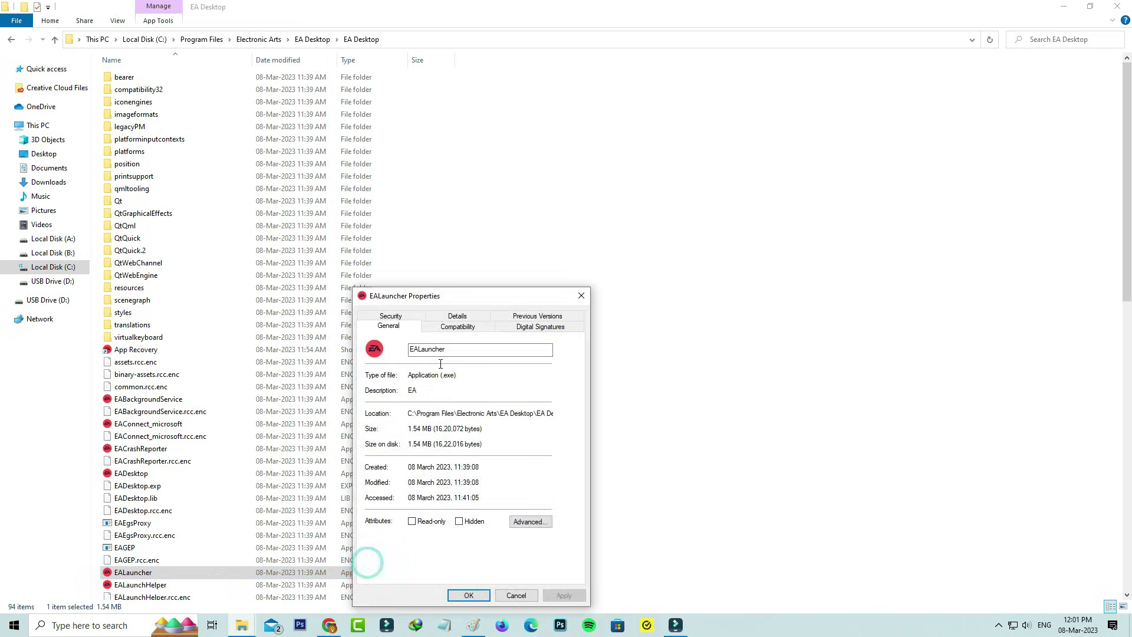
{"action": "left_click", "coordinate": [457, 328]}
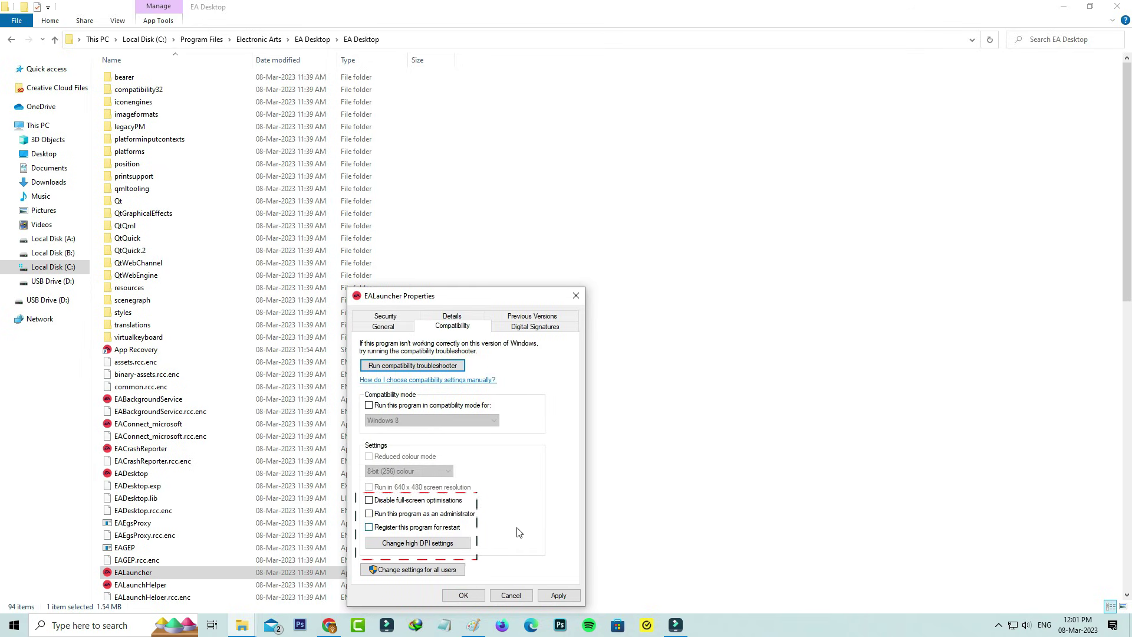
{"action": "left_click", "coordinate": [575, 297]}
Step: Return to the desktop and restart the computer
{"action": "key", "text": "super+d"}
{"action": "key", "text": "alt+F4"}
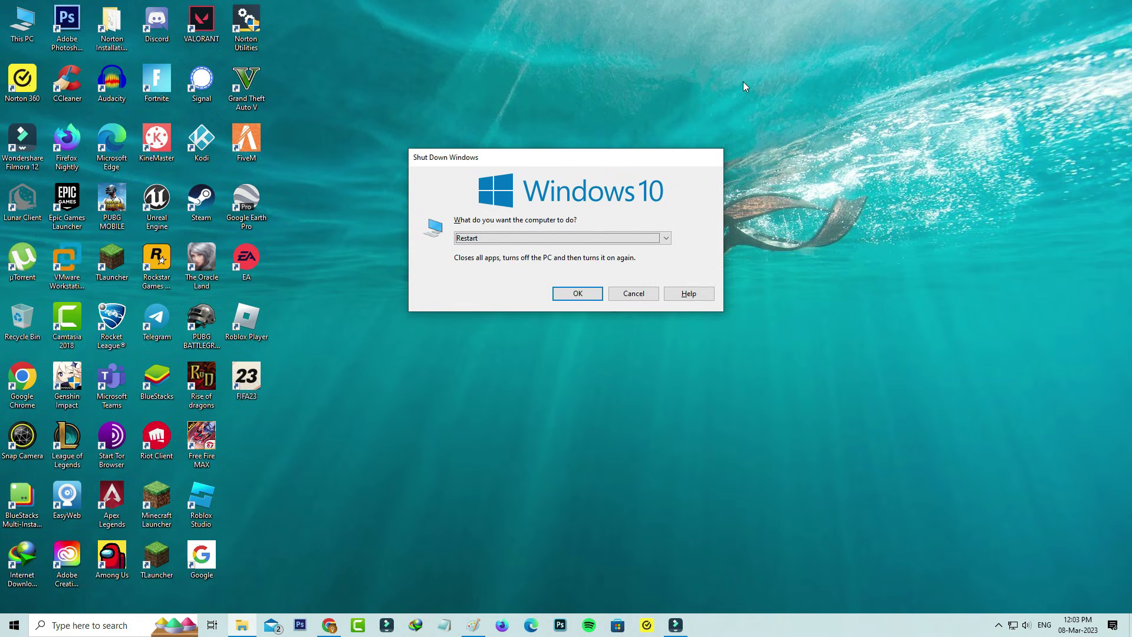
{"action": "key", "text": "Return"}
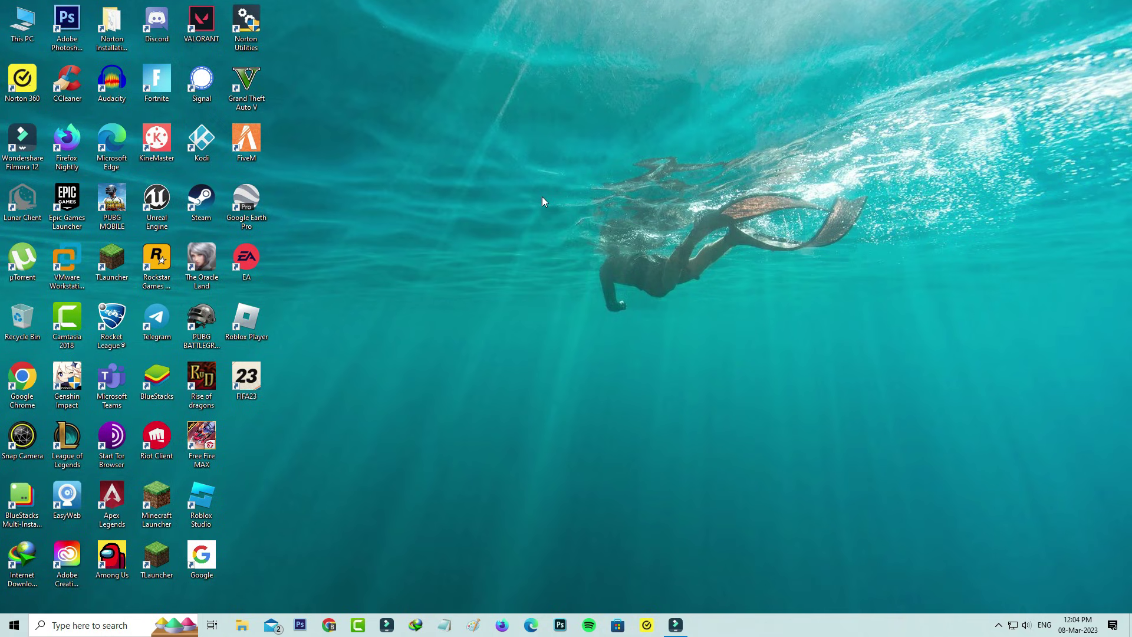
Step: Open FIFA 23 from its desktop shortcut and start playing it from the EA app
{"action": "double_click", "coordinate": [247, 378]}
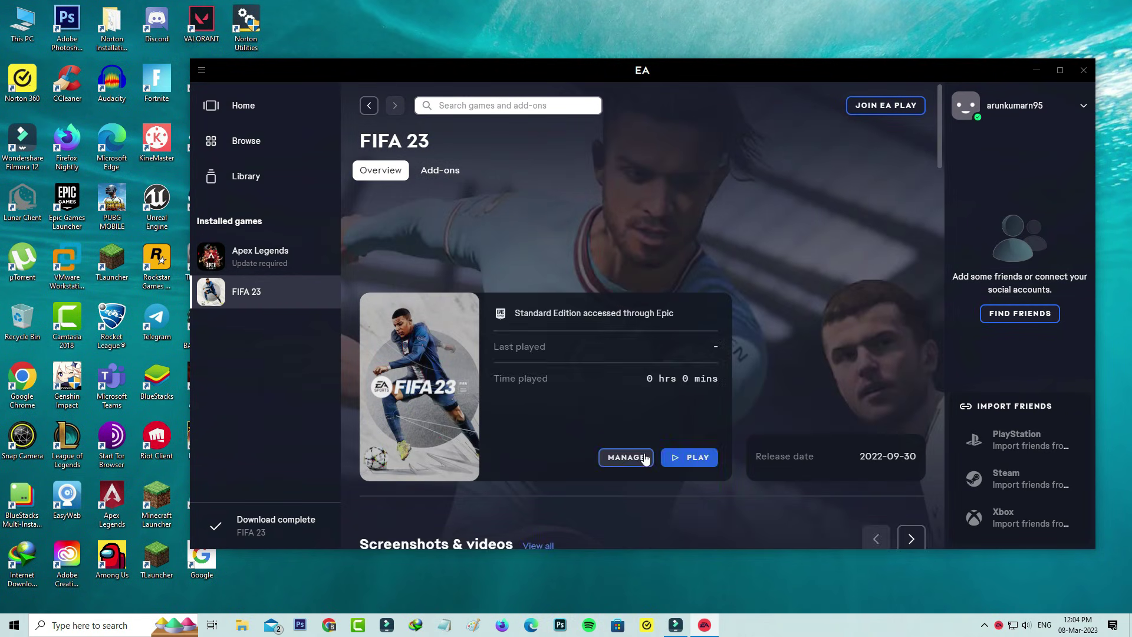
{"action": "left_click", "coordinate": [693, 457]}
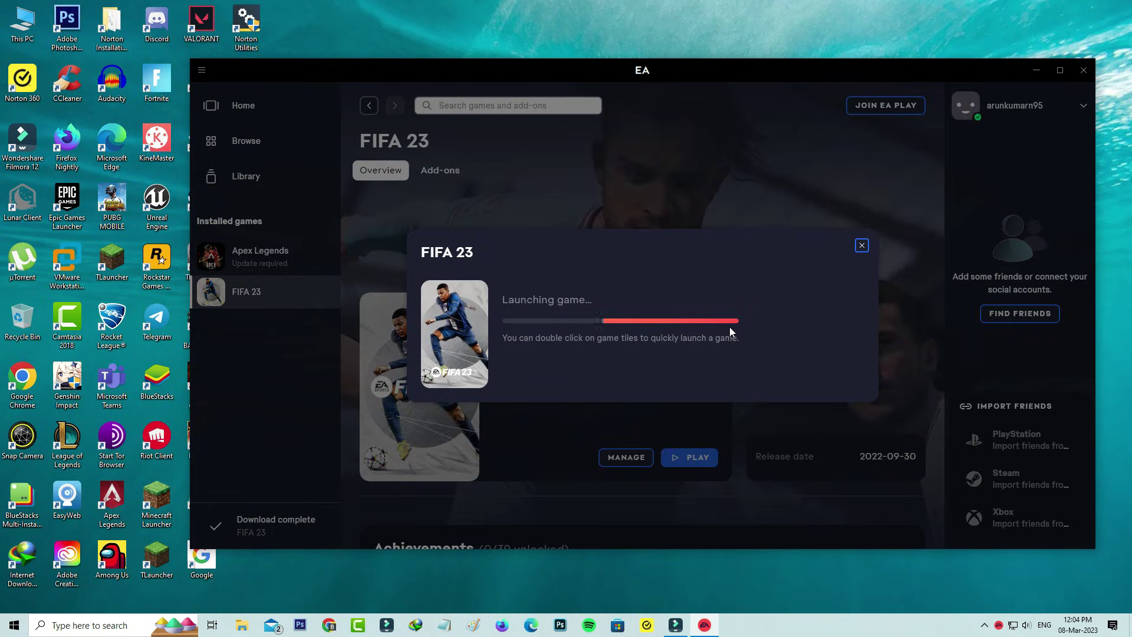